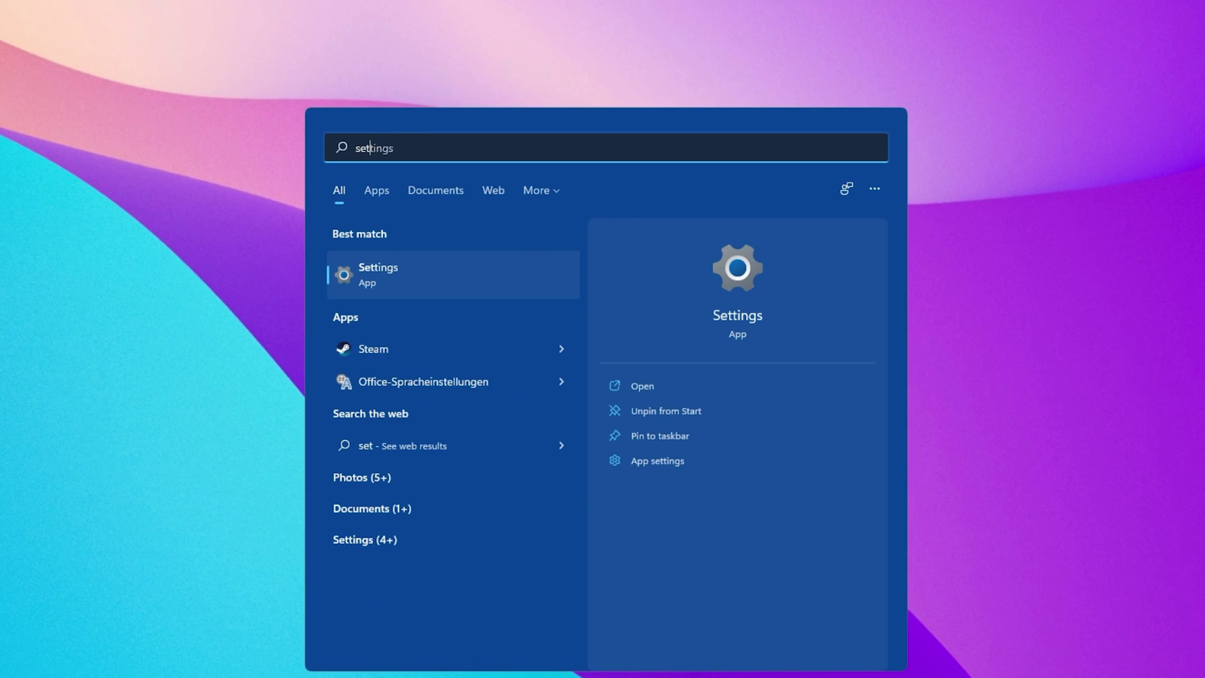
Step: Open the Sound settings and select the Samson Q2U microphone as the input device
key(Return)
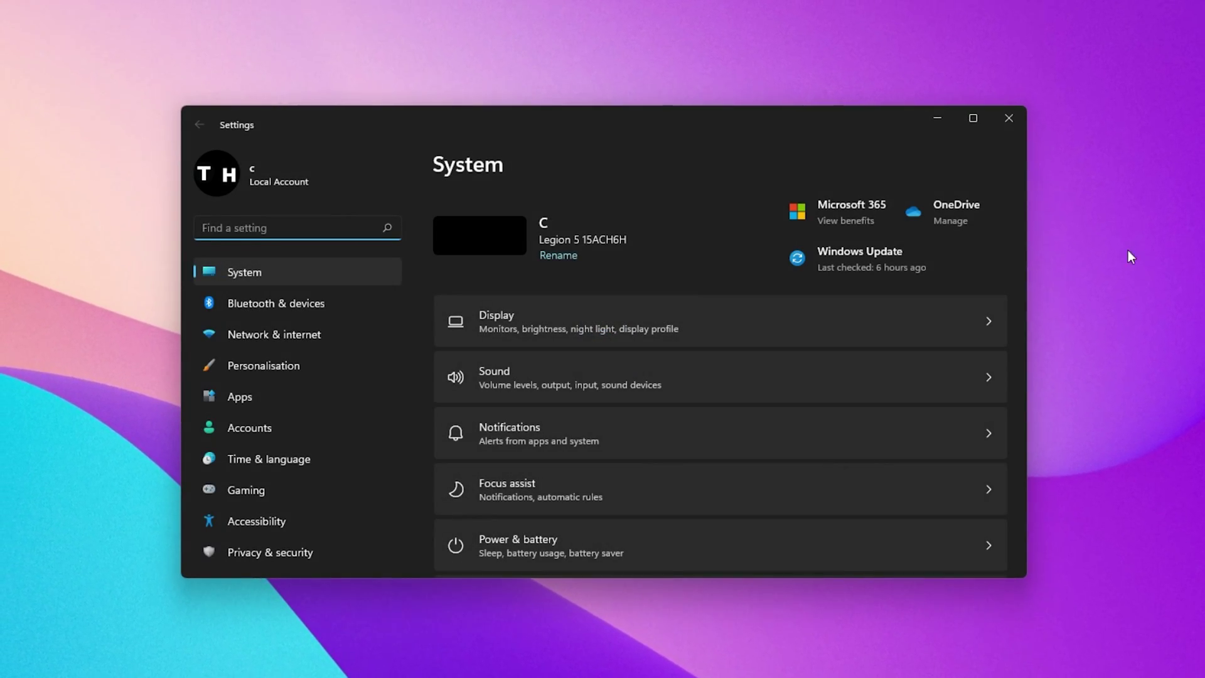
click(525, 387)
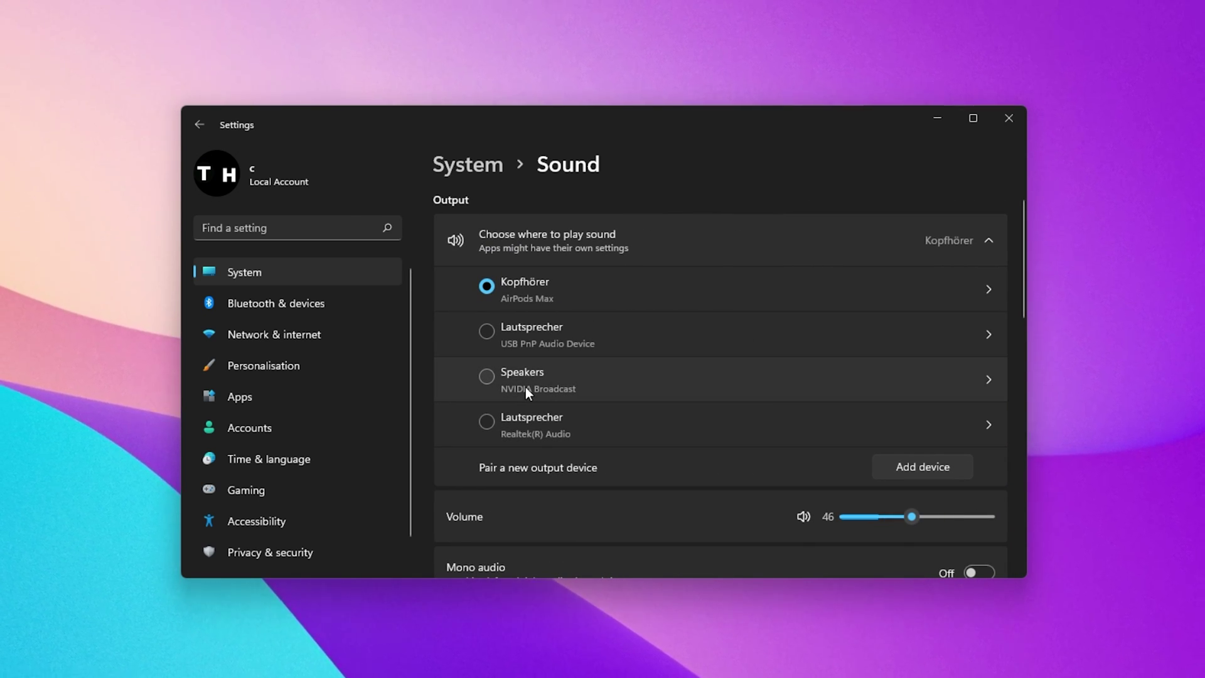
scroll(527, 387, down, 4)
scroll(581, 395, down, 1)
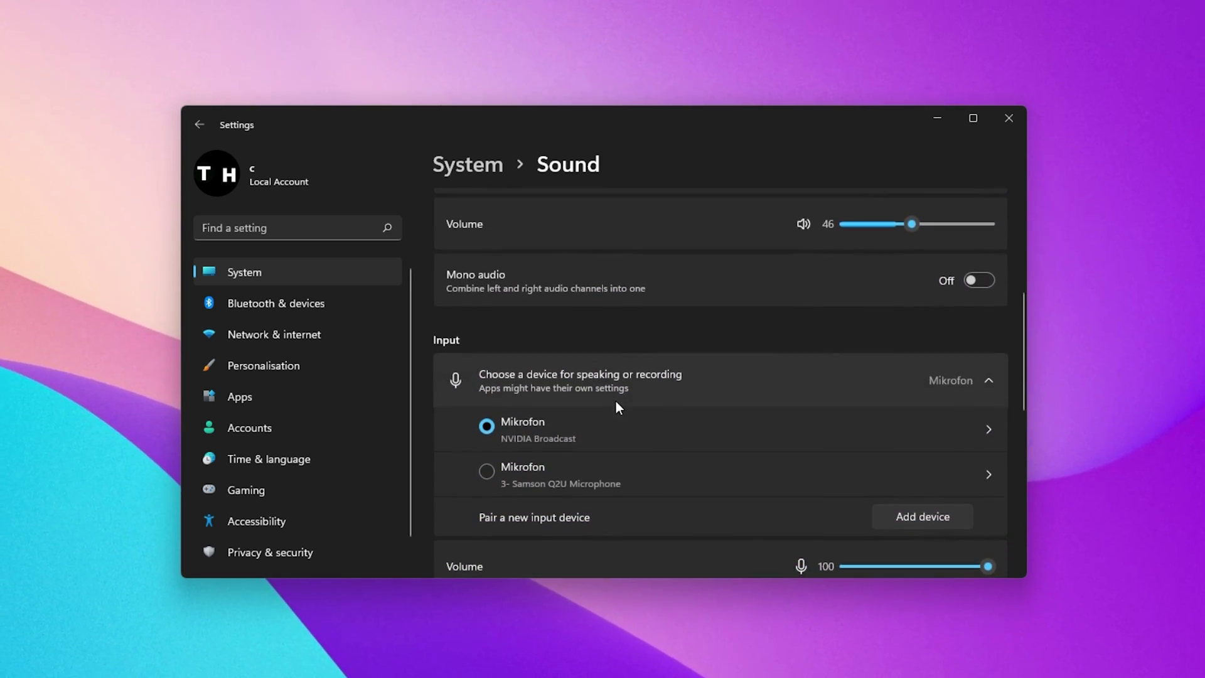
click(603, 480)
Step: Open the Samson Q2U properties and leave the format at 48000 Hz DVD Quality
click(988, 477)
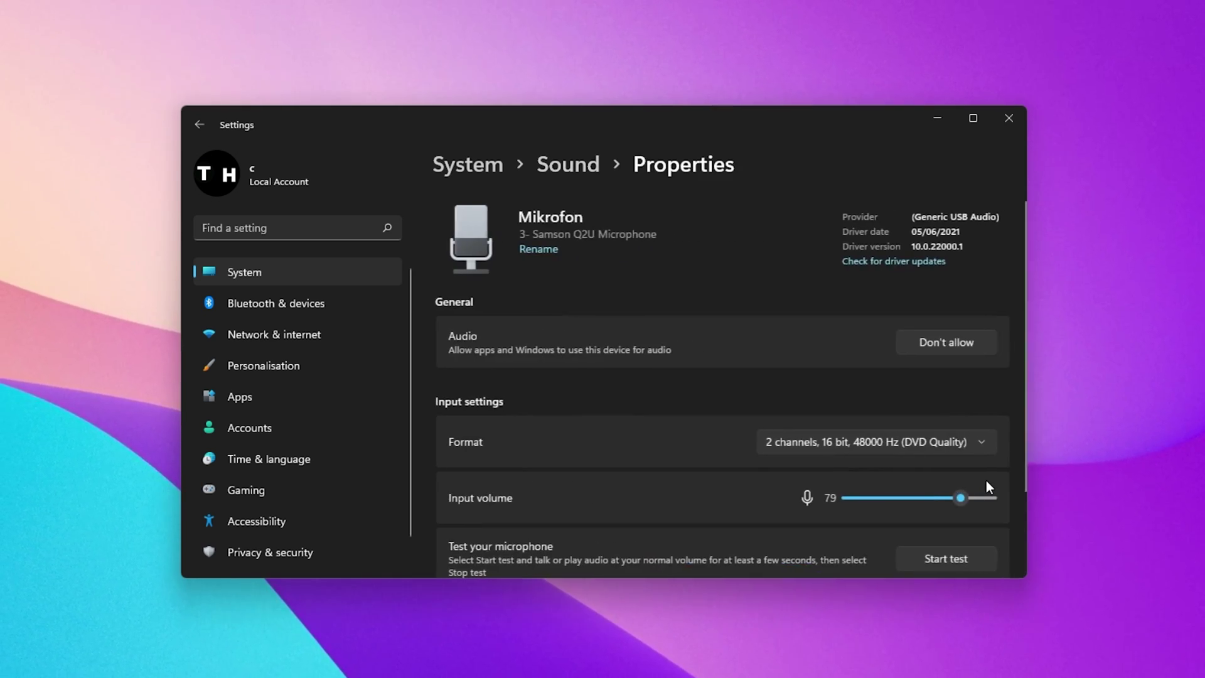
scroll(857, 412, down, 2)
click(815, 347)
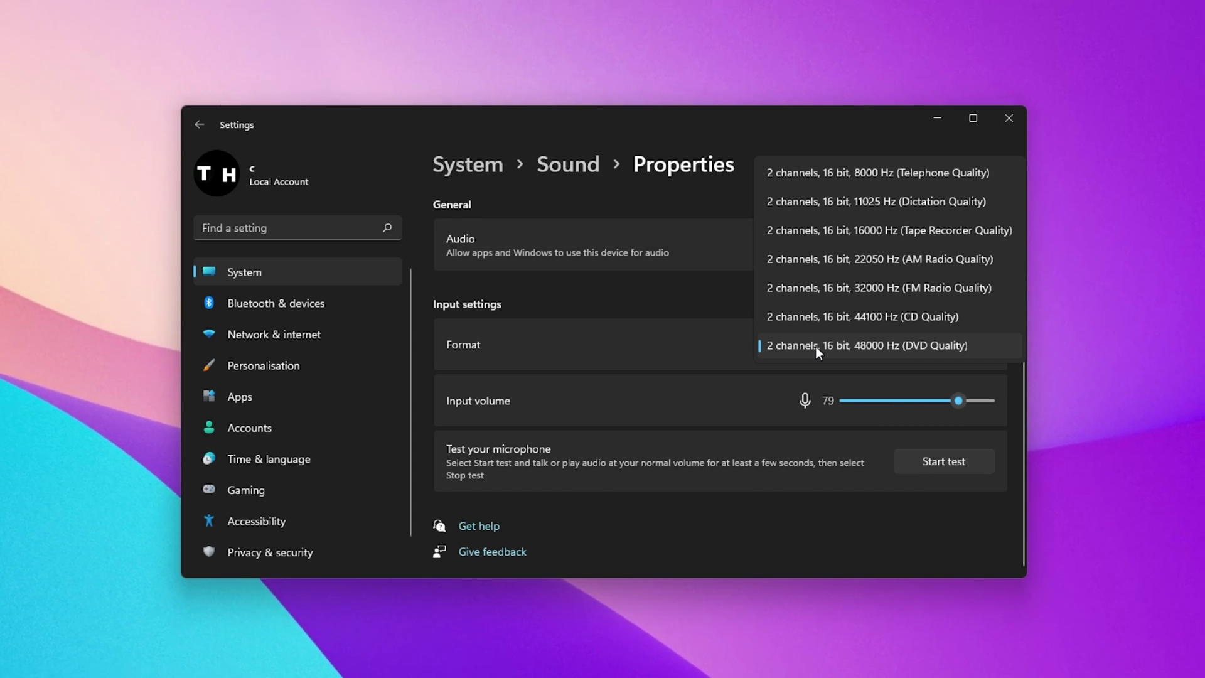
click(712, 301)
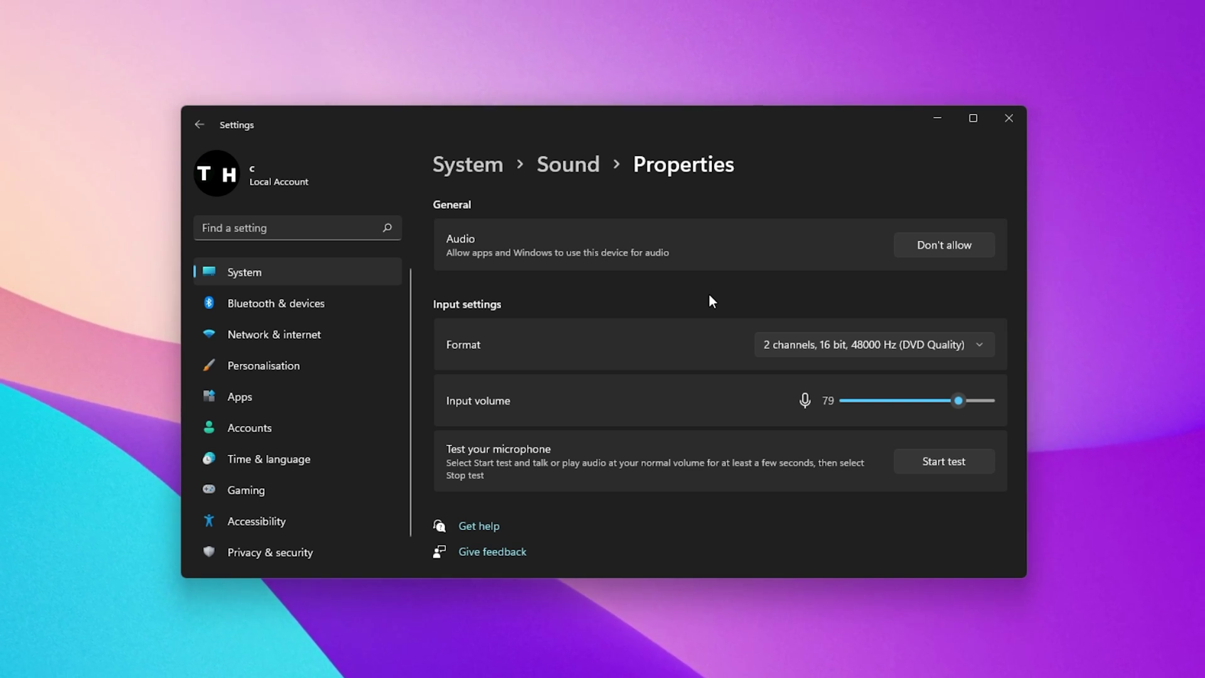
mouse_move(958, 400)
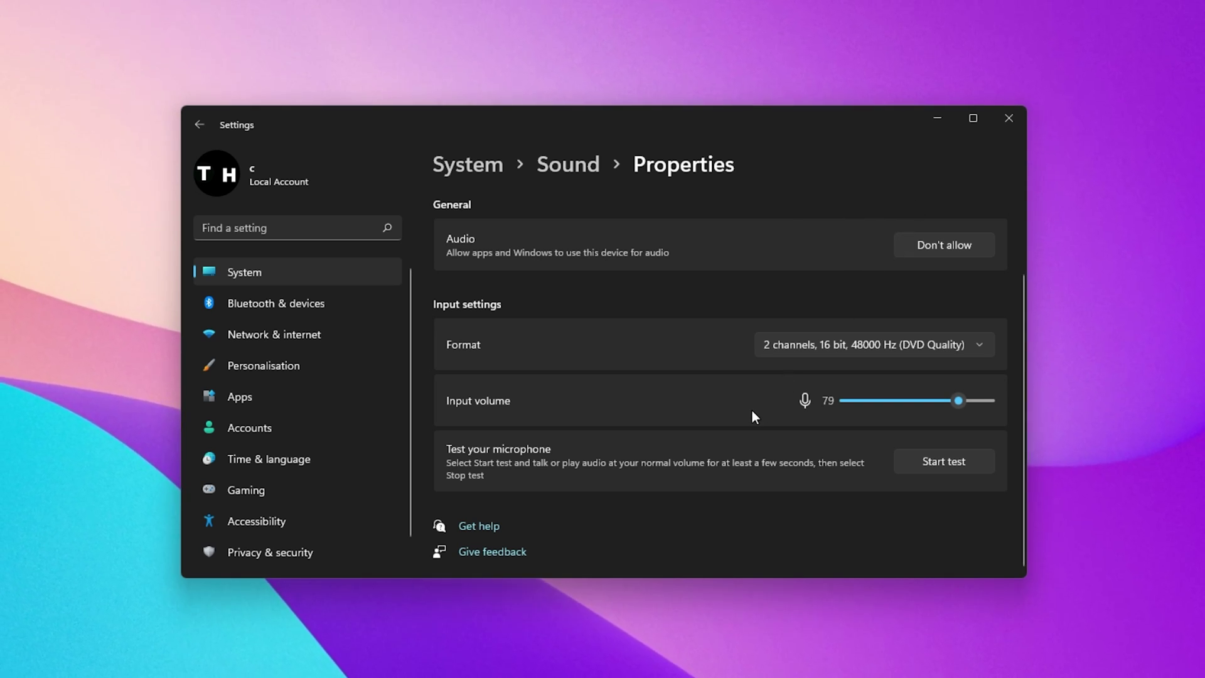
Step: Open the AirPods Max headphones' properties and turn on Disable all enhancements
key(alt+Left)
click(699, 292)
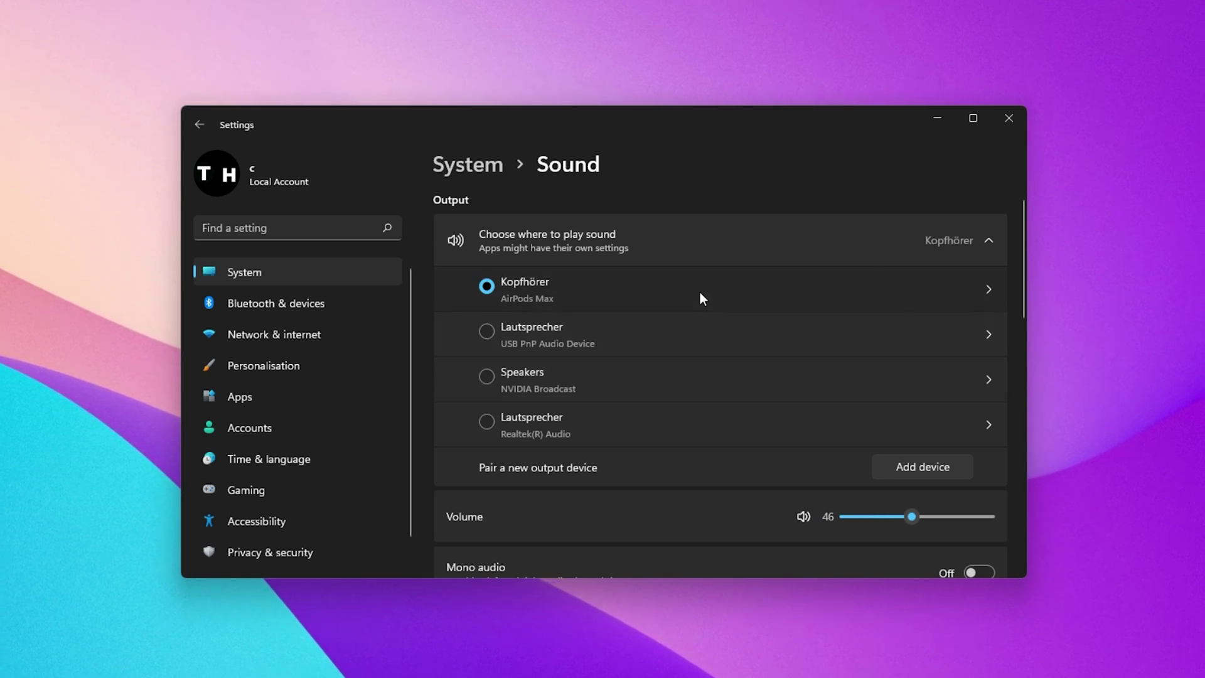
scroll(730, 339, down, 5)
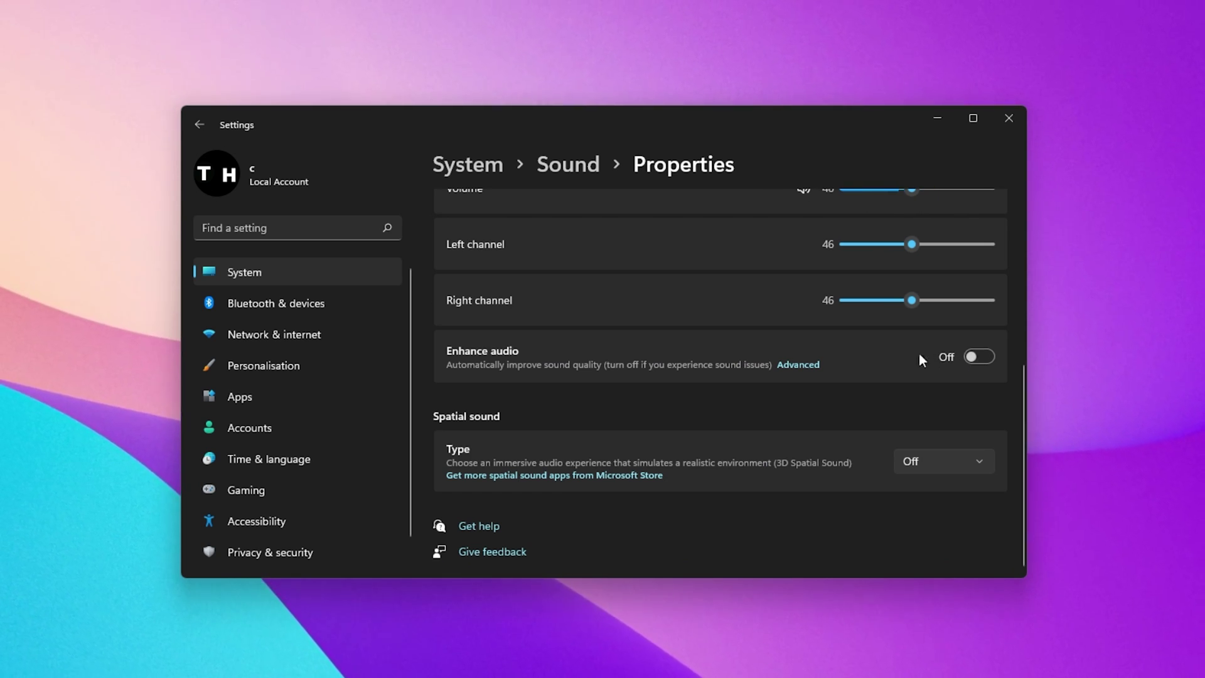
click(796, 365)
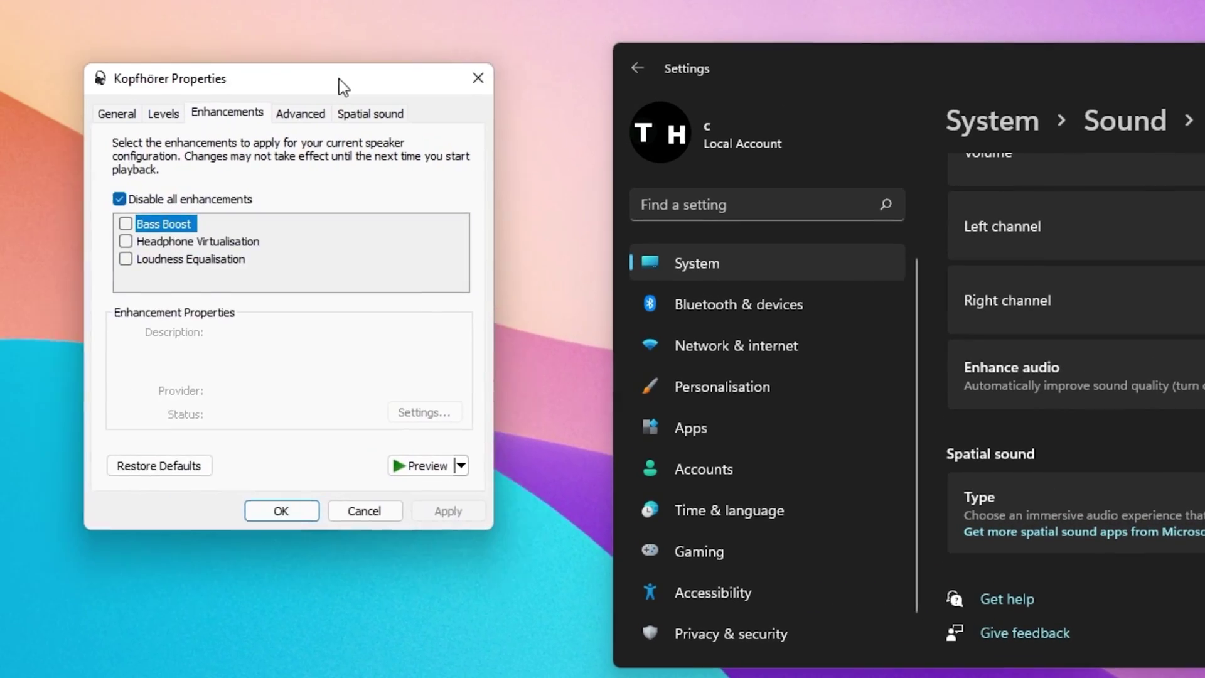
drag(339, 79, 437, 82)
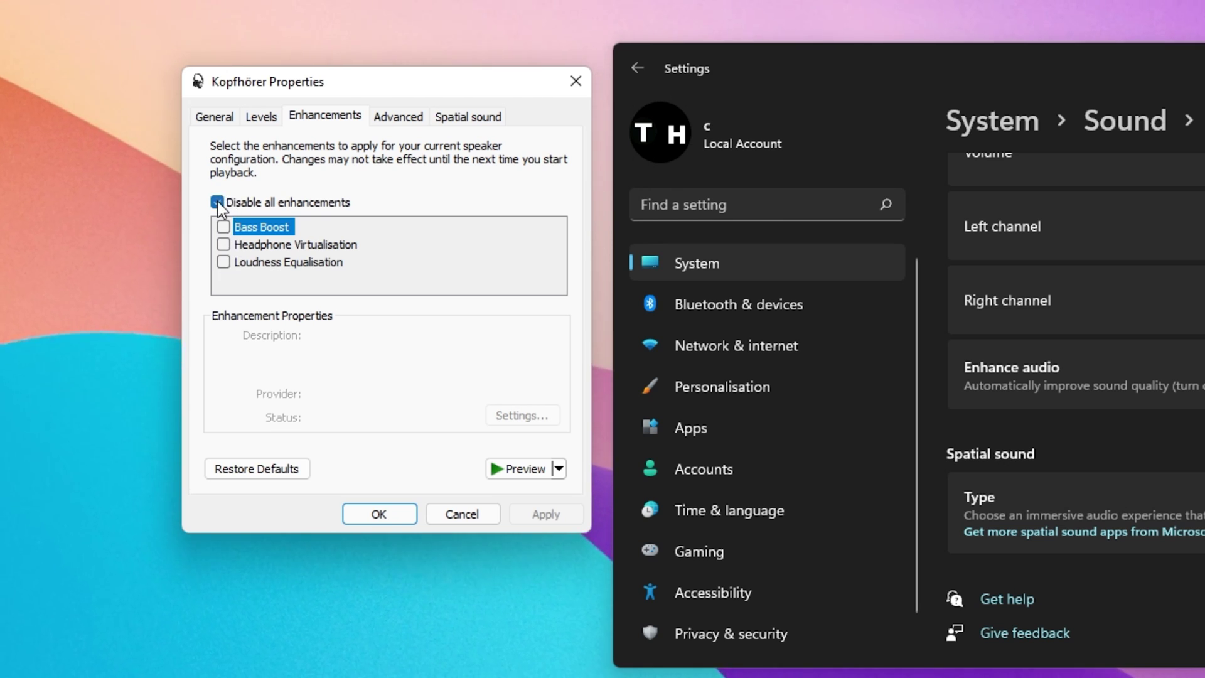
click(379, 514)
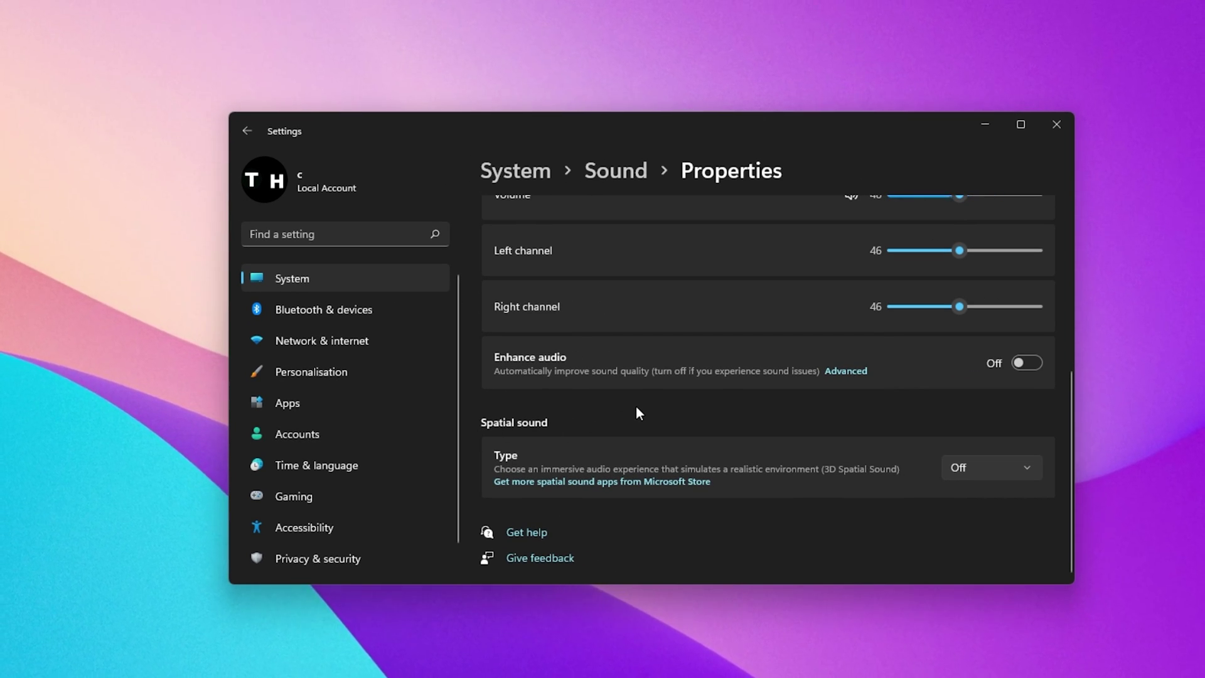
Step: Go back to the main Sound page, collapse the output device list and scroll to Advanced
key(alt+Left)
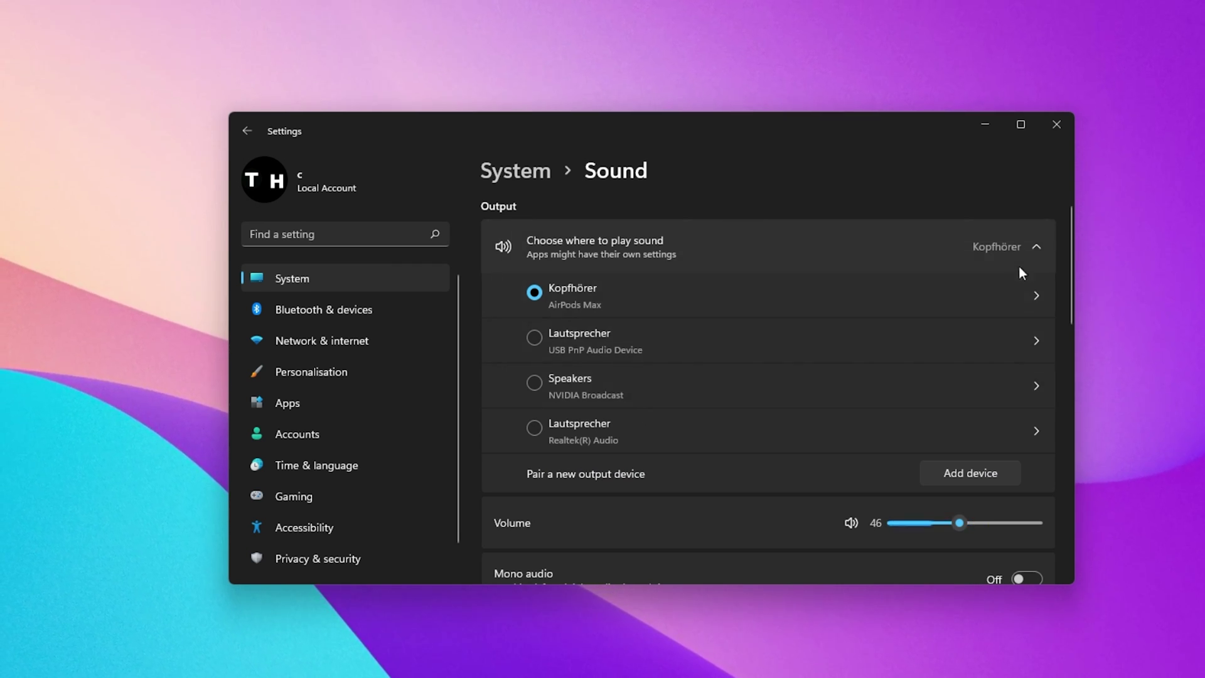
click(1037, 249)
drag(1072, 220, 1046, 370)
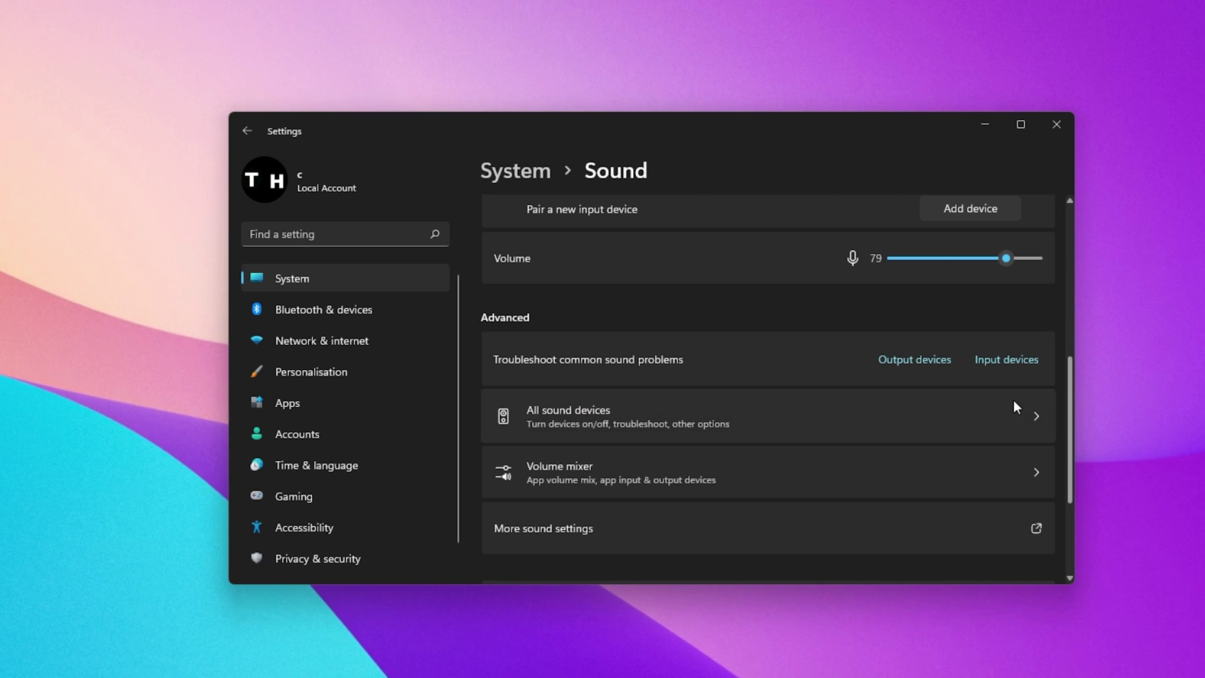
Step: In the Sound Control Panel's Recording tab, open the Samson Q2U microphone's properties
click(986, 124)
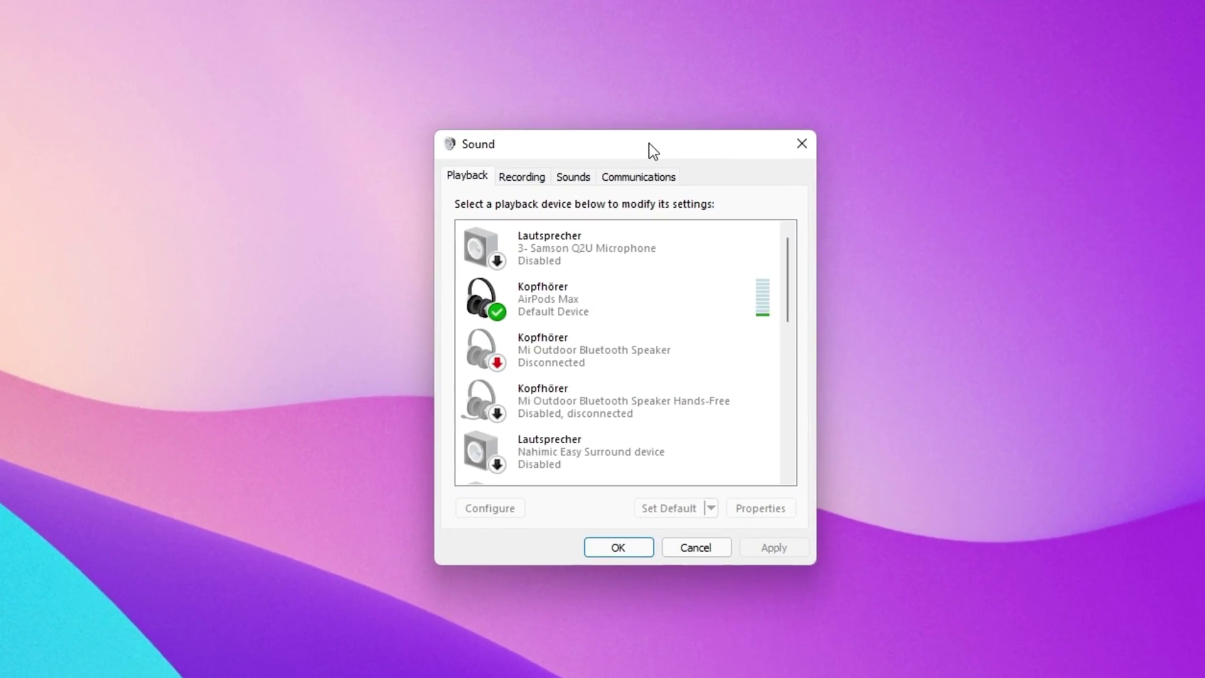
right_click(627, 295)
click(529, 178)
click(570, 254)
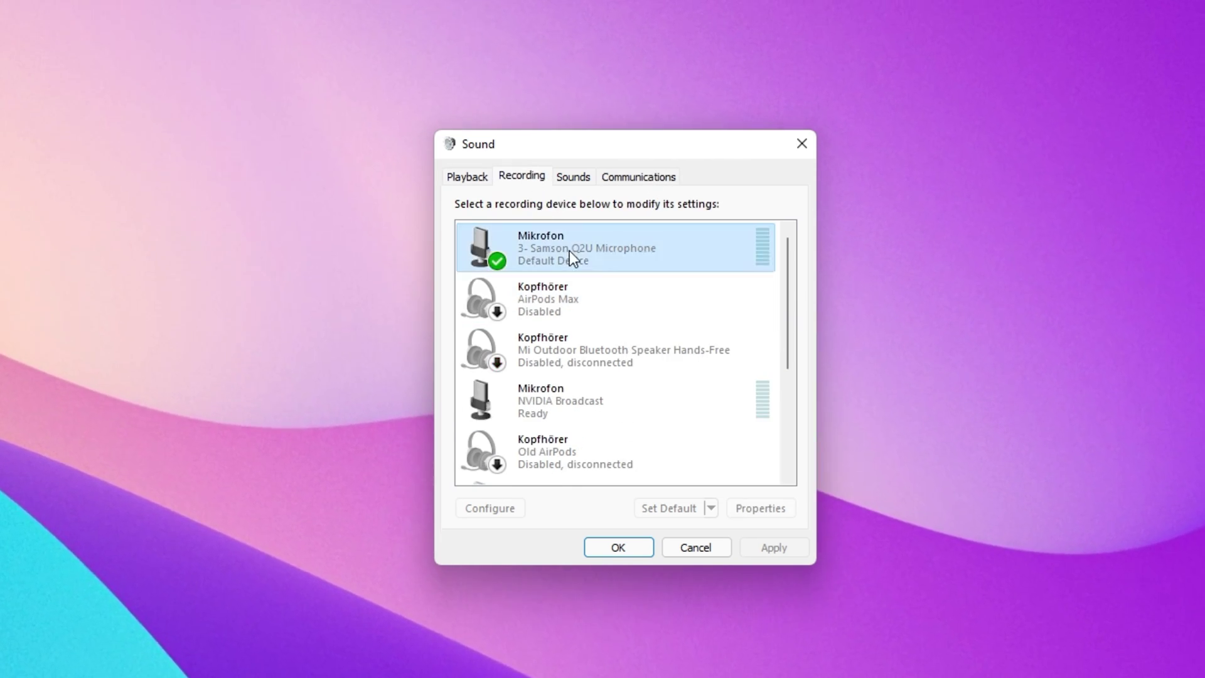
right_click(570, 255)
click(622, 364)
Step: Check the Samson Q2U controller's driver version 10.0.22000.1 and close the dialog
drag(632, 218, 1009, 140)
click(741, 289)
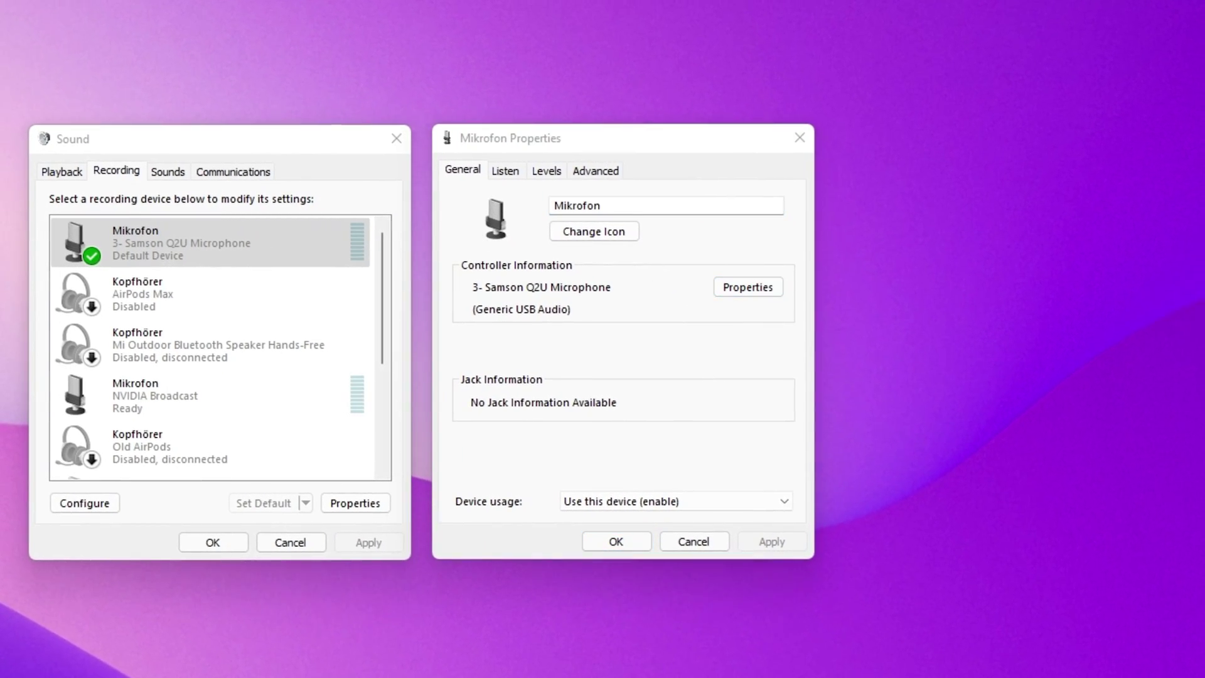
drag(207, 54, 1065, 140)
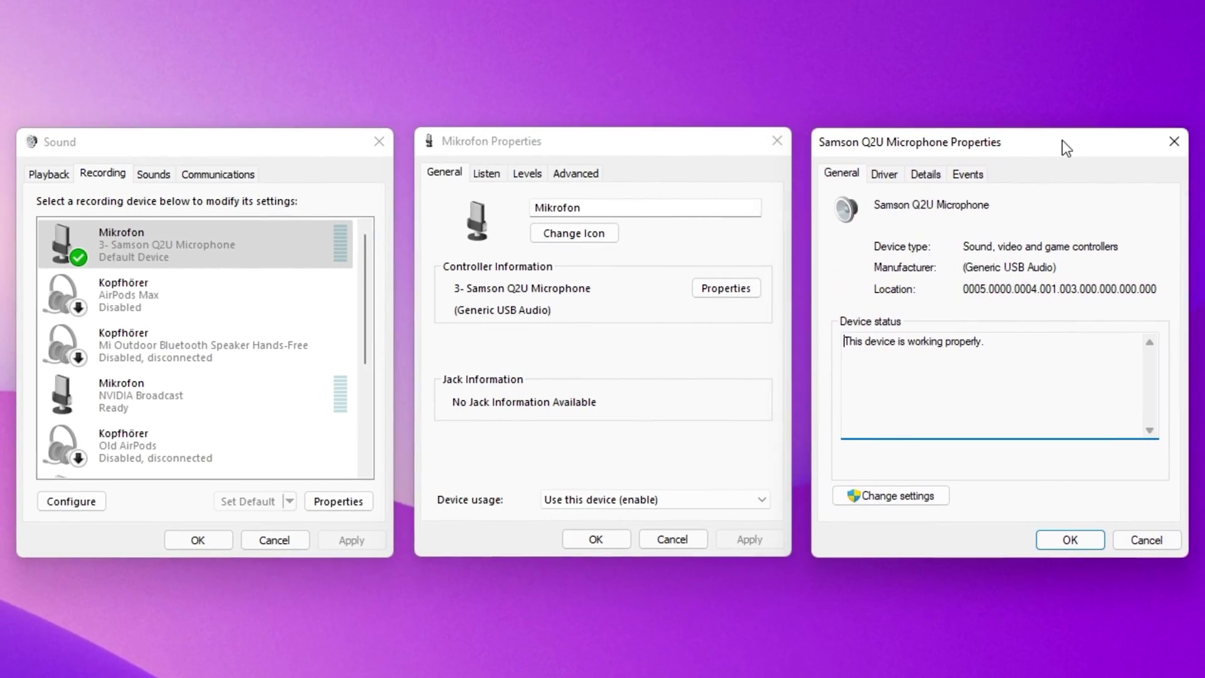
click(889, 179)
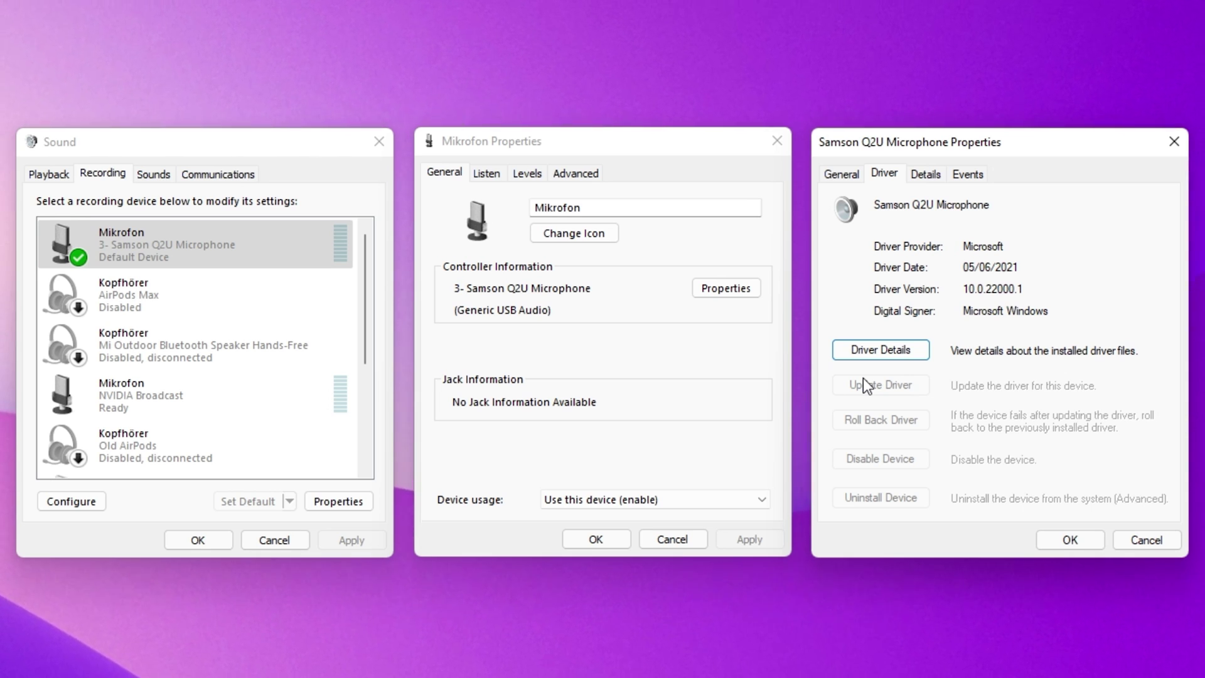
click(1069, 540)
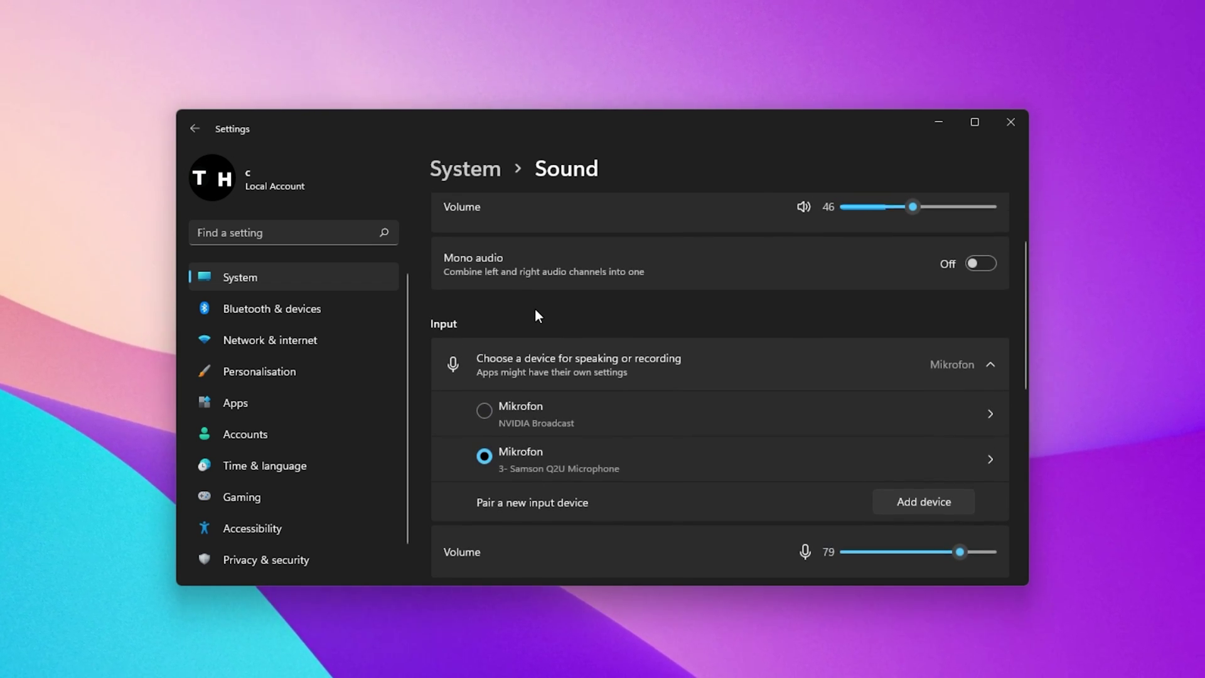
Step: Open Windows Update from the sidebar and run Check for updates
scroll(307, 471, down, 2)
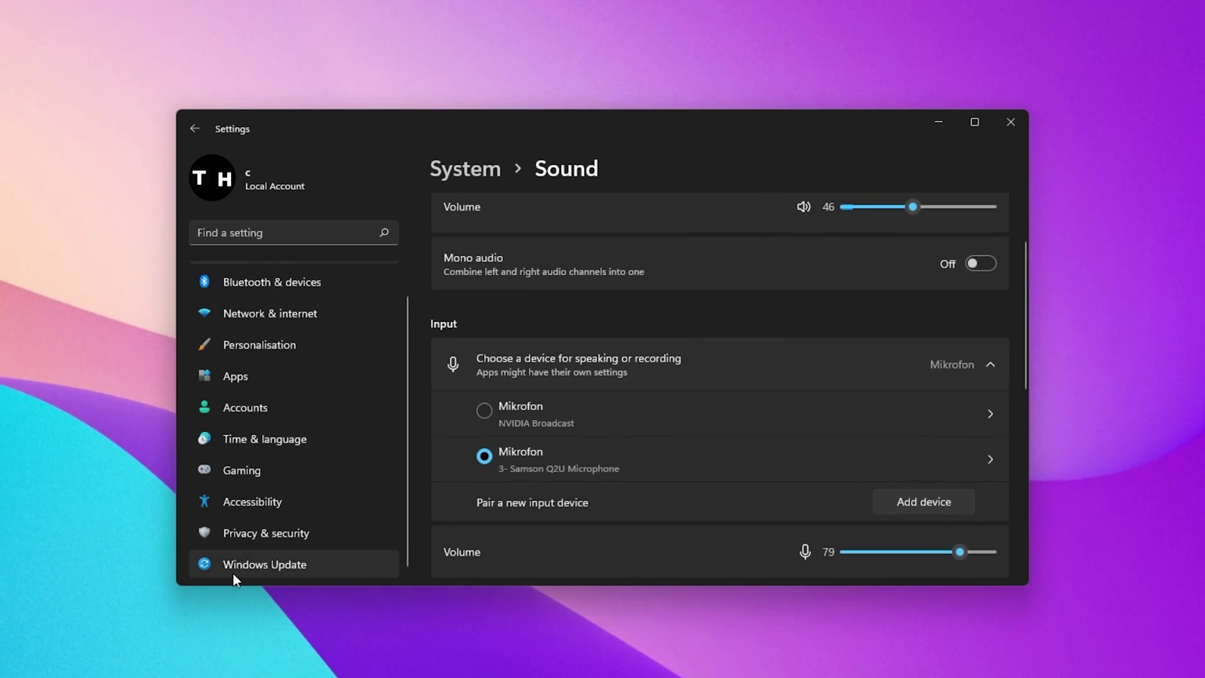
click(276, 567)
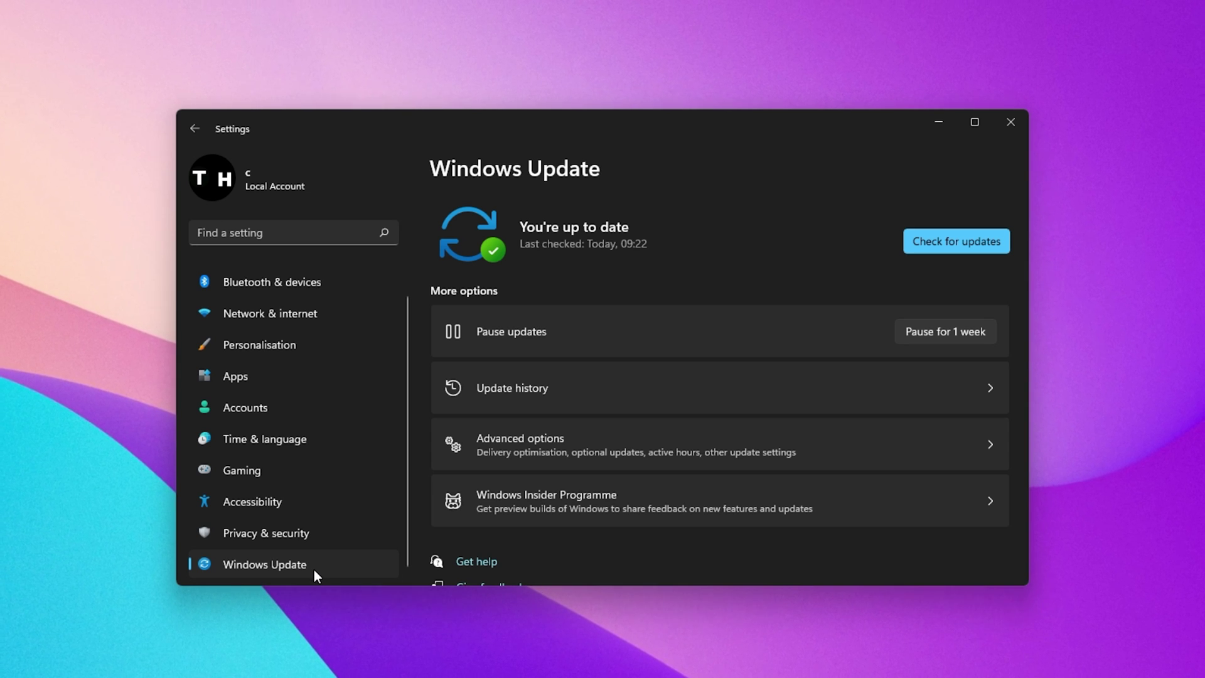
click(911, 243)
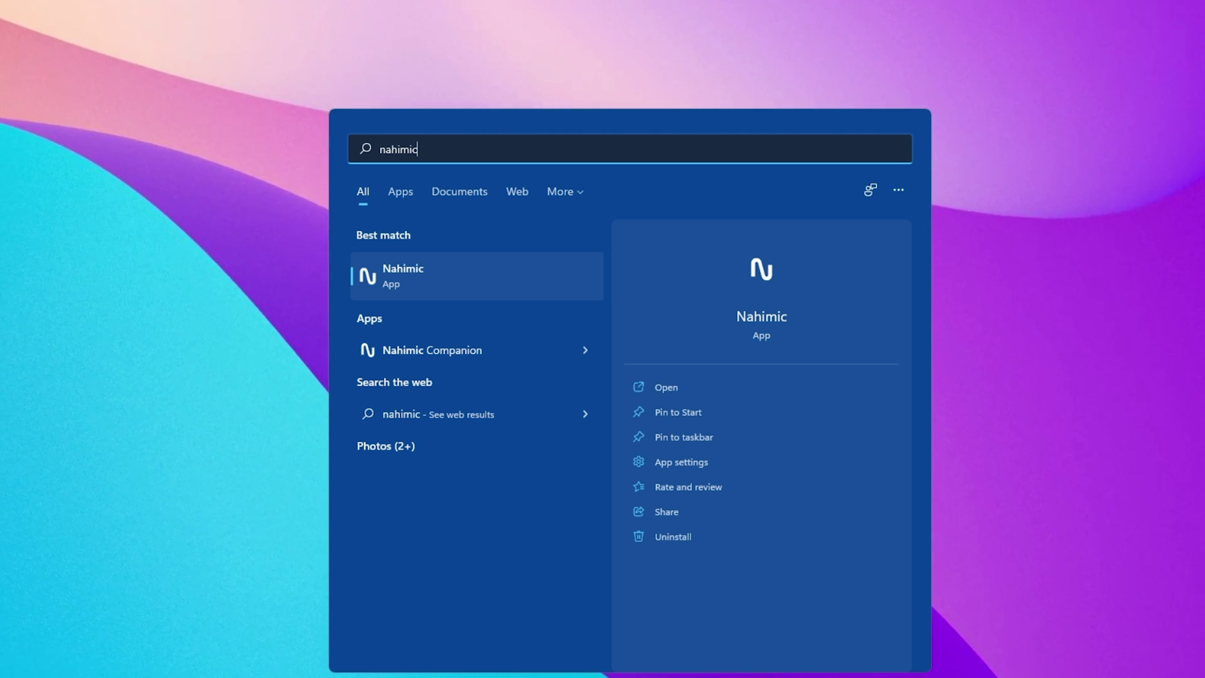
Step: Launch Nahimic, review the Audio effects, then switch to the Microphone effects page
key(Return)
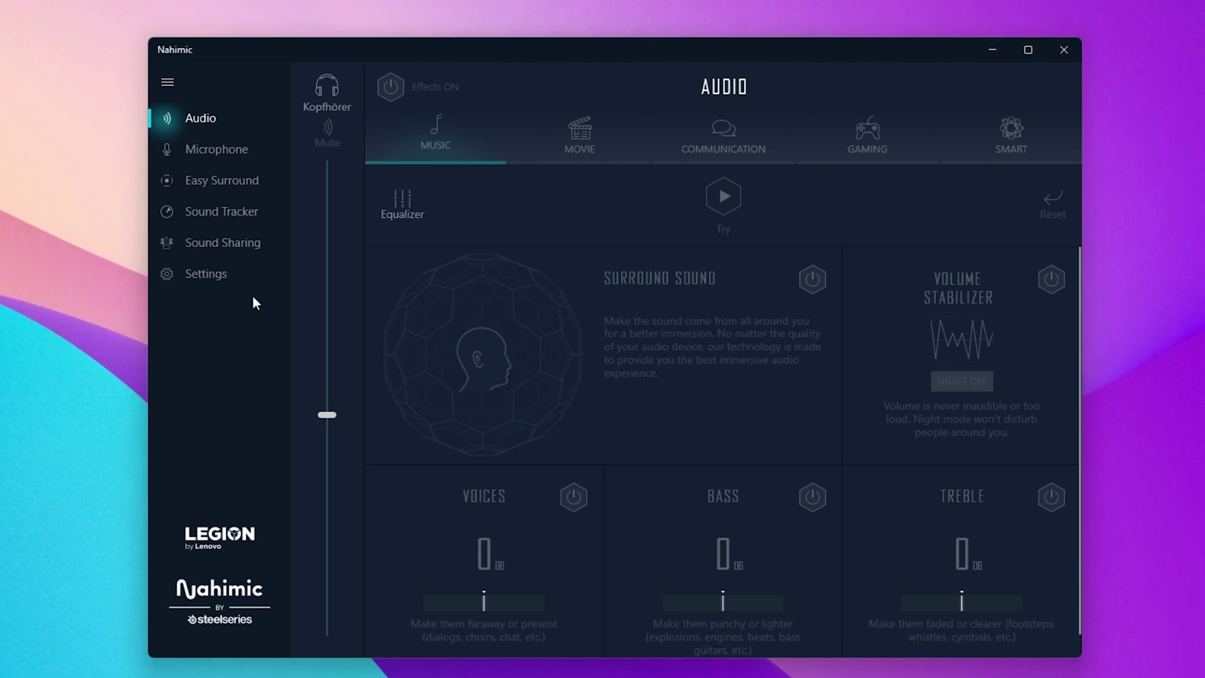
click(211, 149)
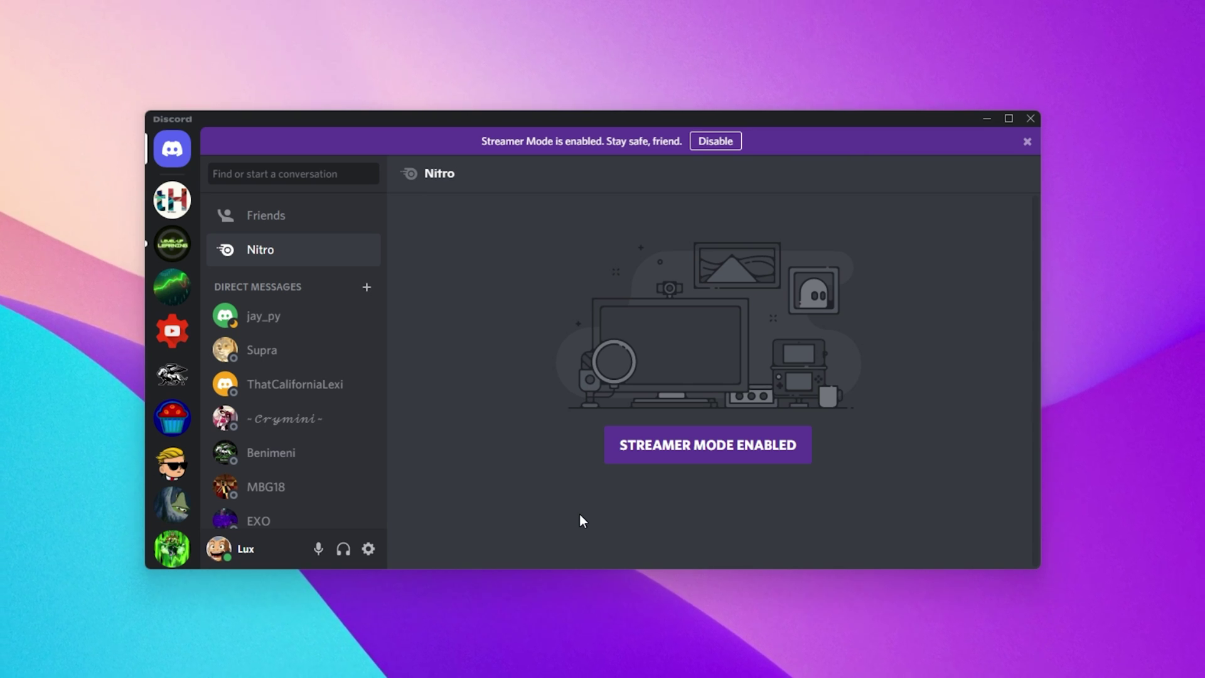
Step: In Discord's Voice & Video settings, choose Mikrofon (3- Samson Q2U Microphone) as input and raise its volume
click(368, 551)
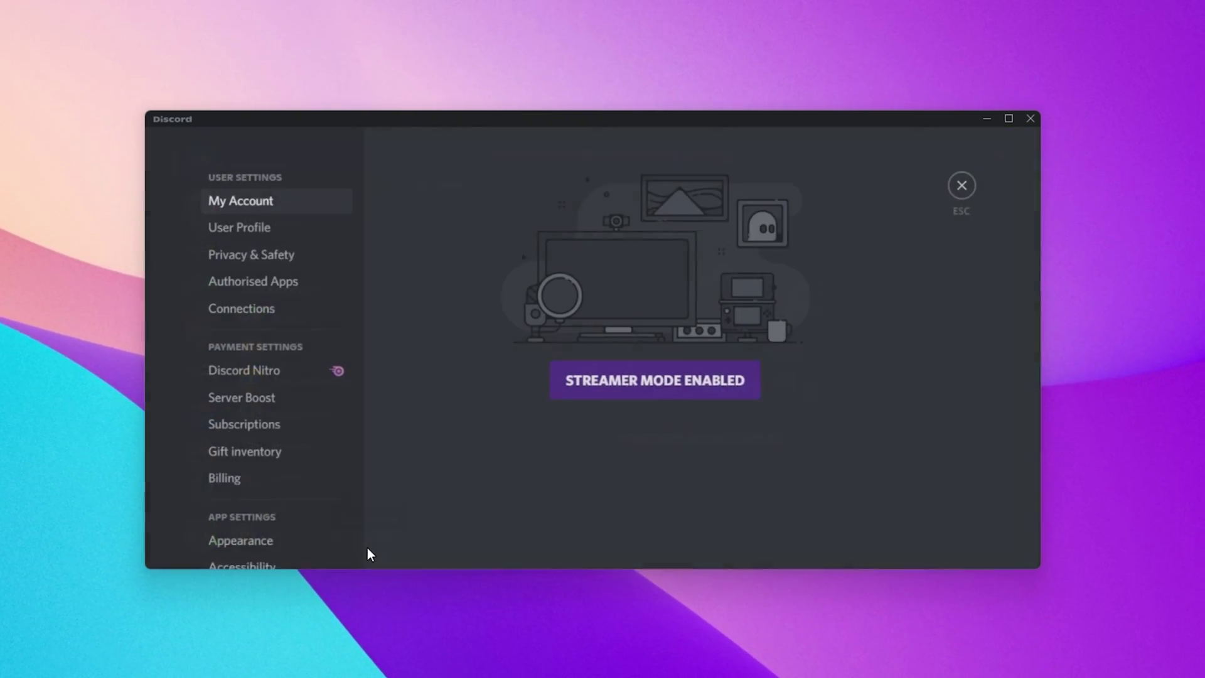
scroll(237, 492, down, 3)
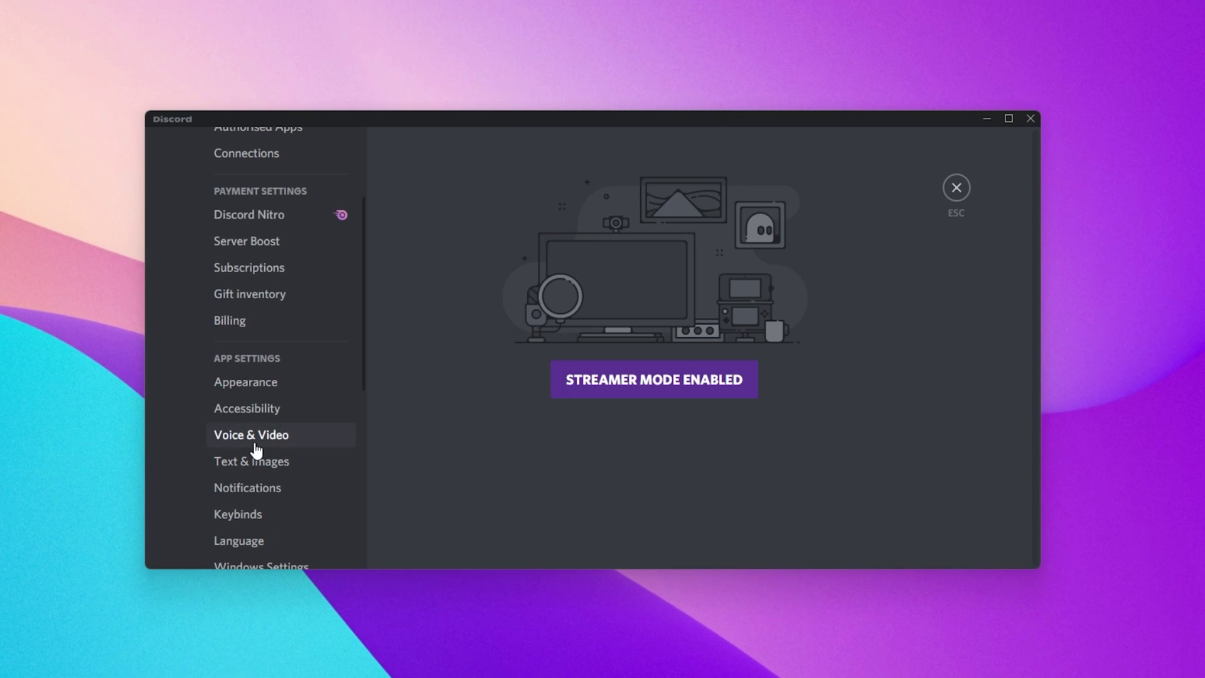
click(253, 442)
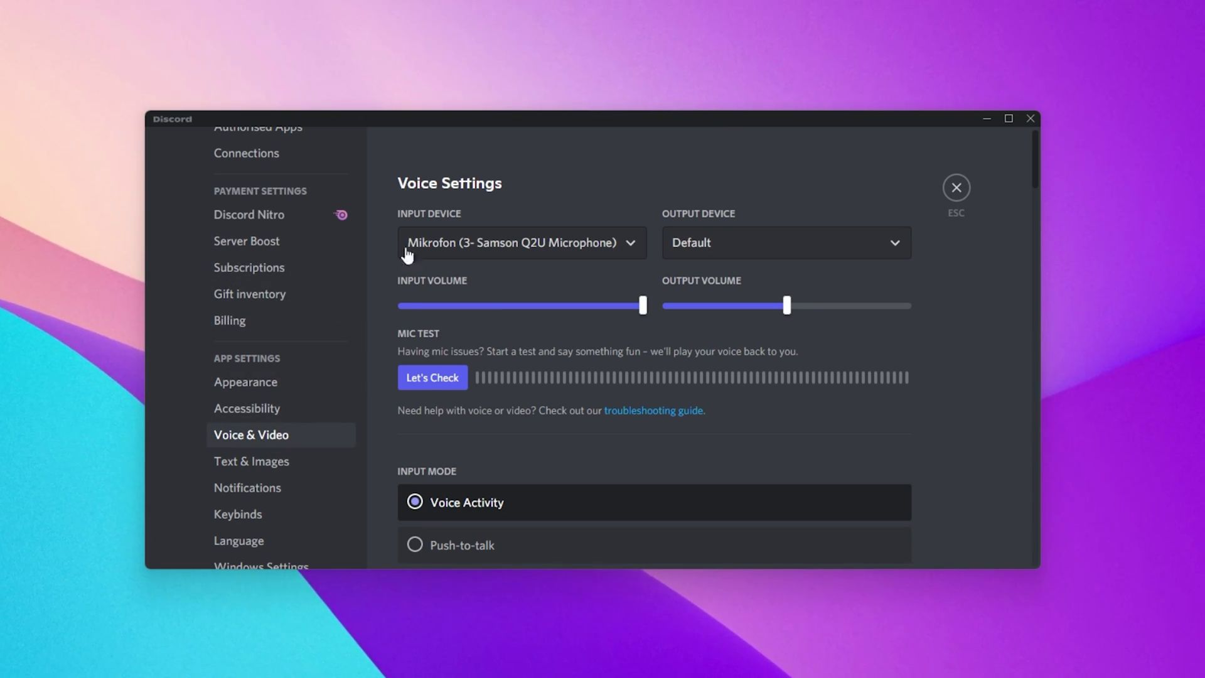
click(449, 253)
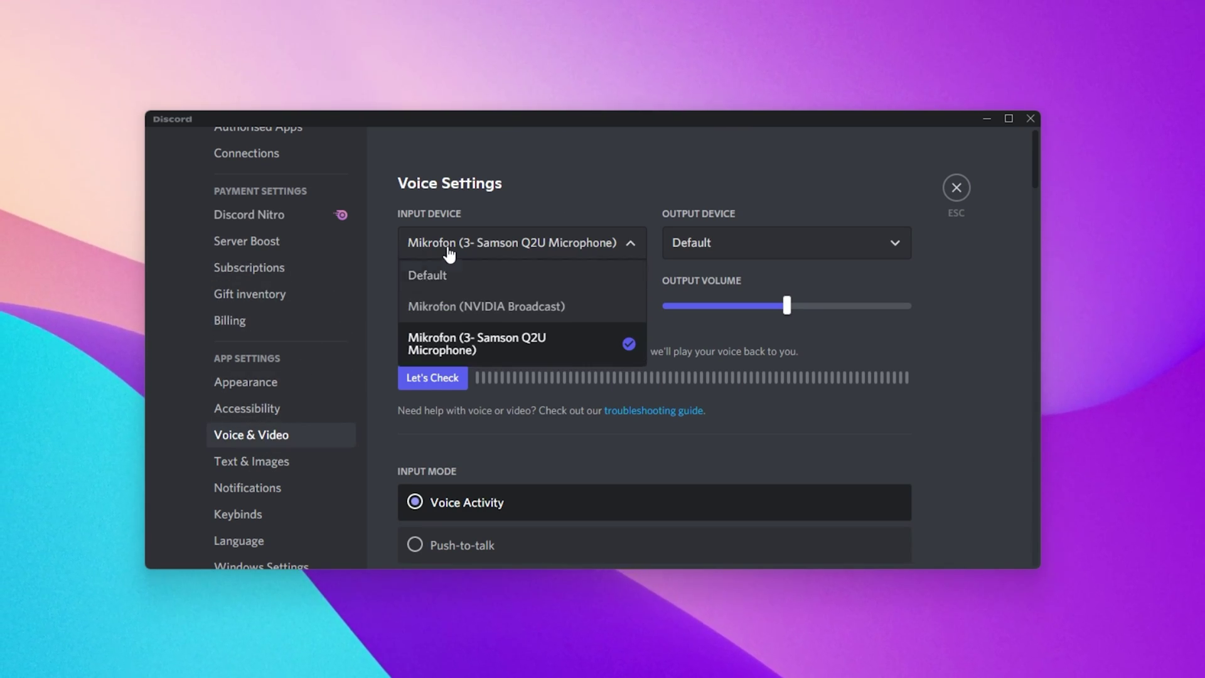
click(448, 350)
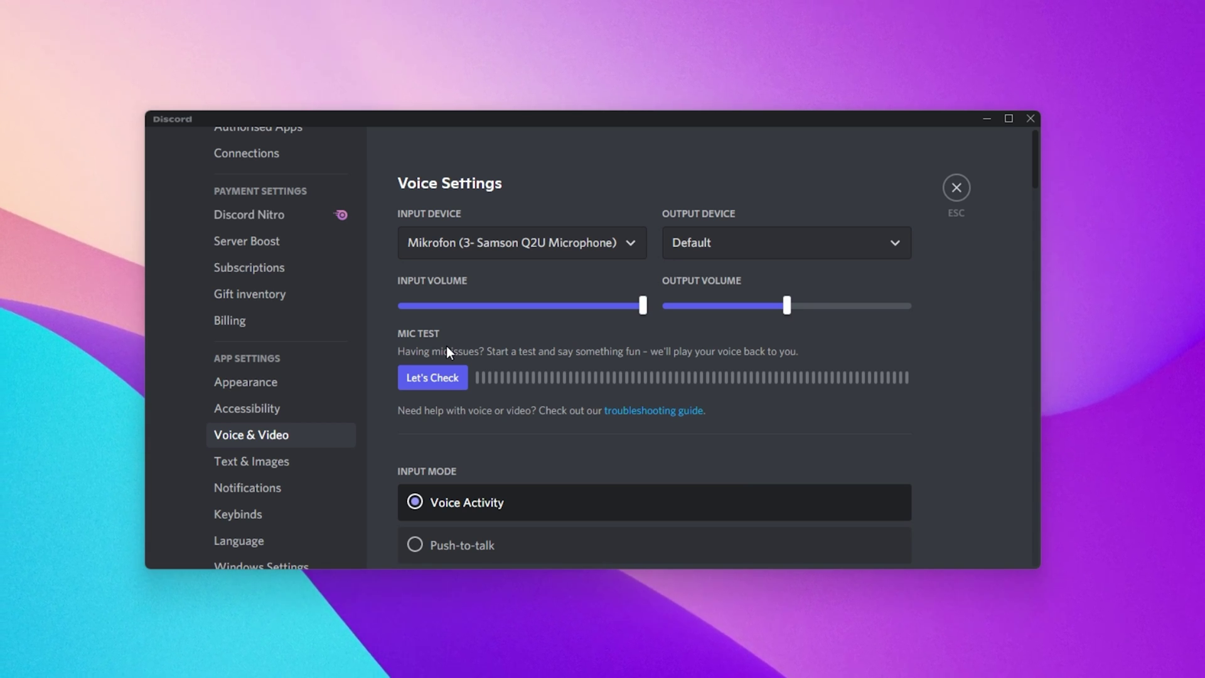
mouse_move(639, 307)
mouse_down()
mouse_move(470, 323)
mouse_move(659, 310)
mouse_up()
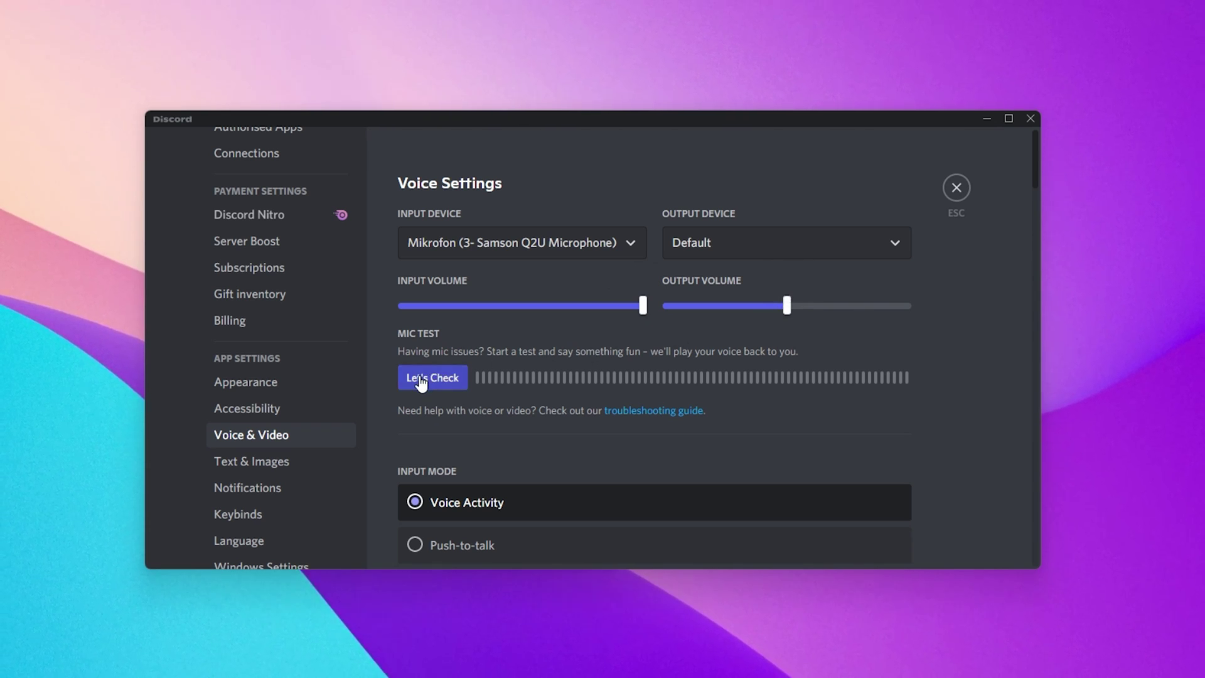
drag(1038, 173, 1062, 555)
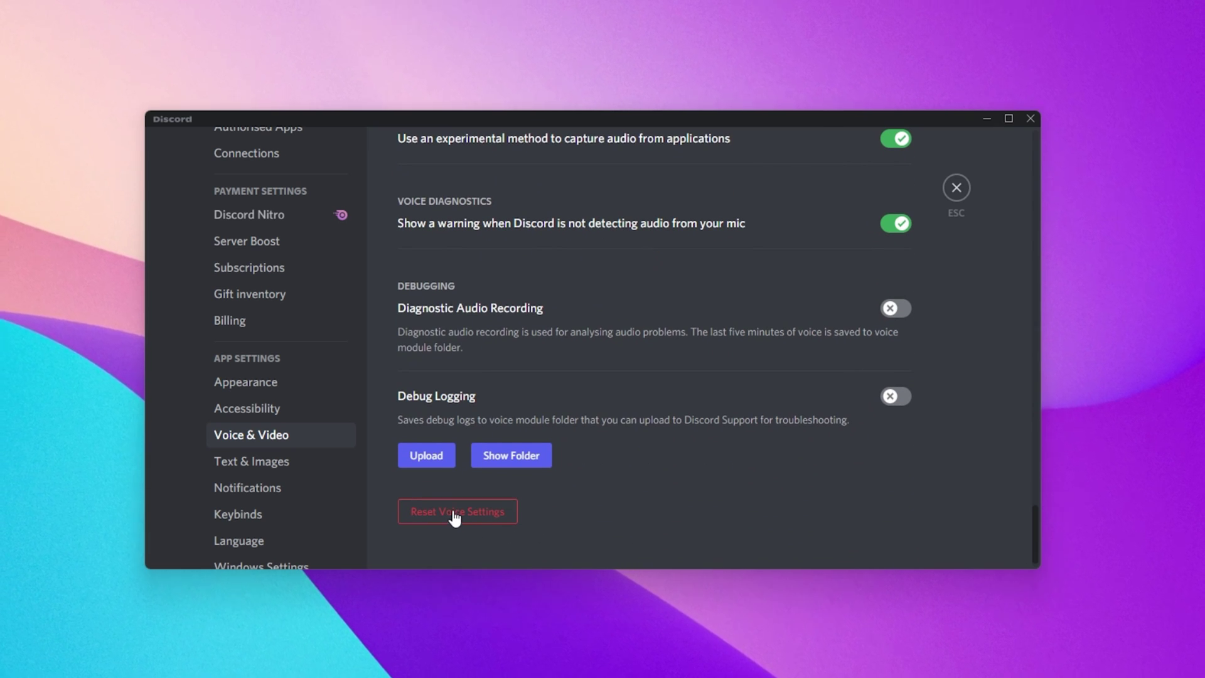